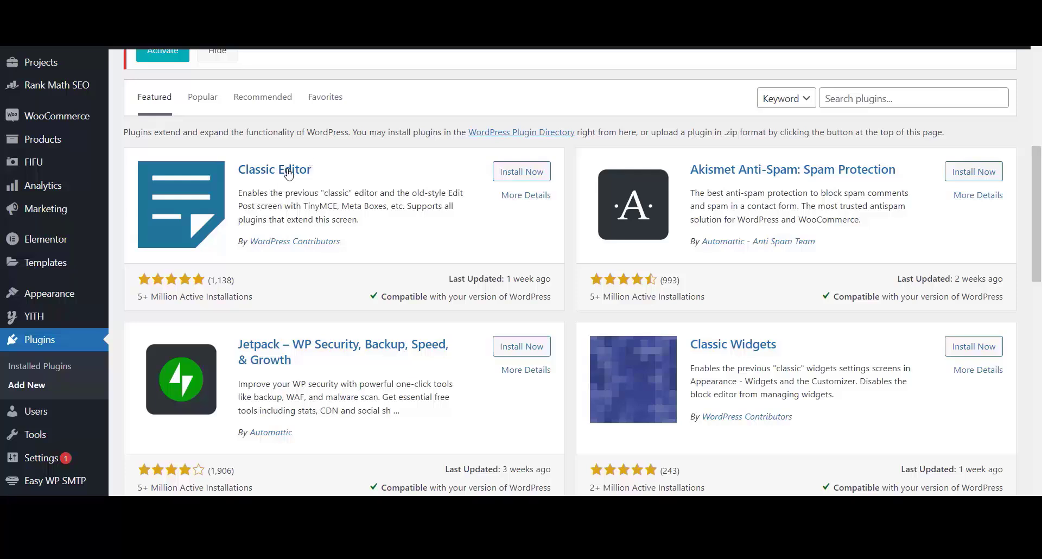
Step: Try installing Classic Editor and copy the resulting 'Download failed. Unauthorized' error text
click(525, 172)
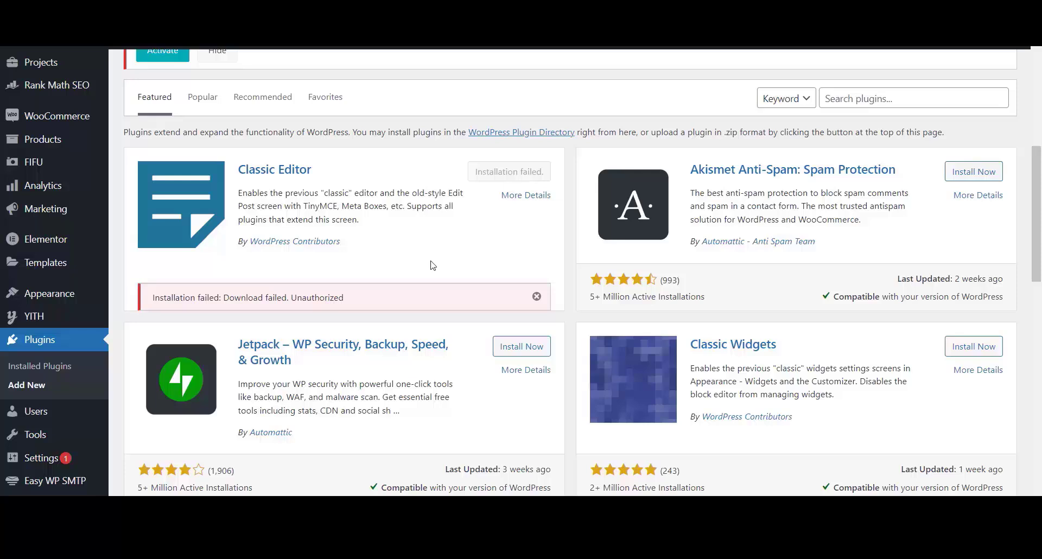
drag(354, 301, 151, 307)
right_click(201, 298)
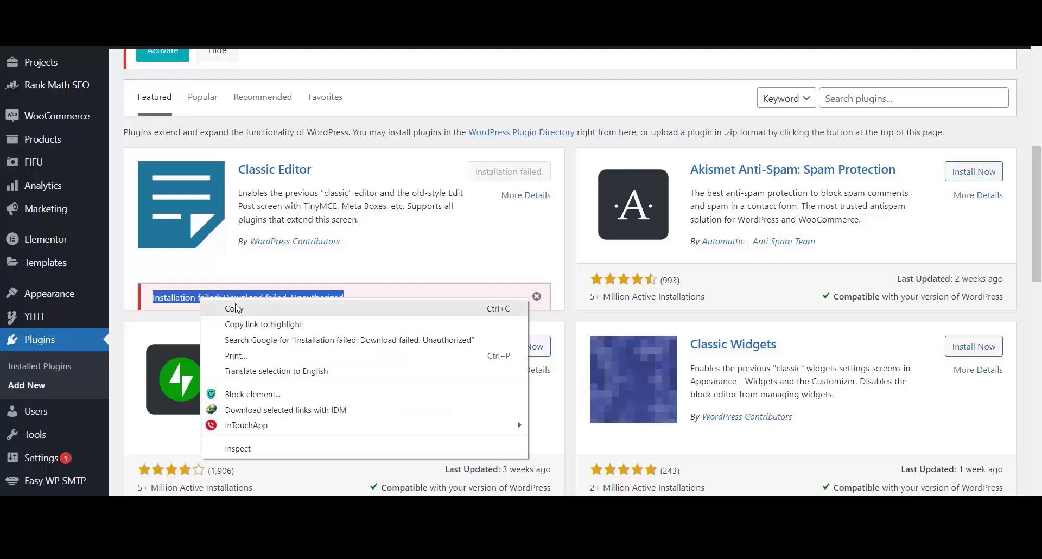
click(235, 308)
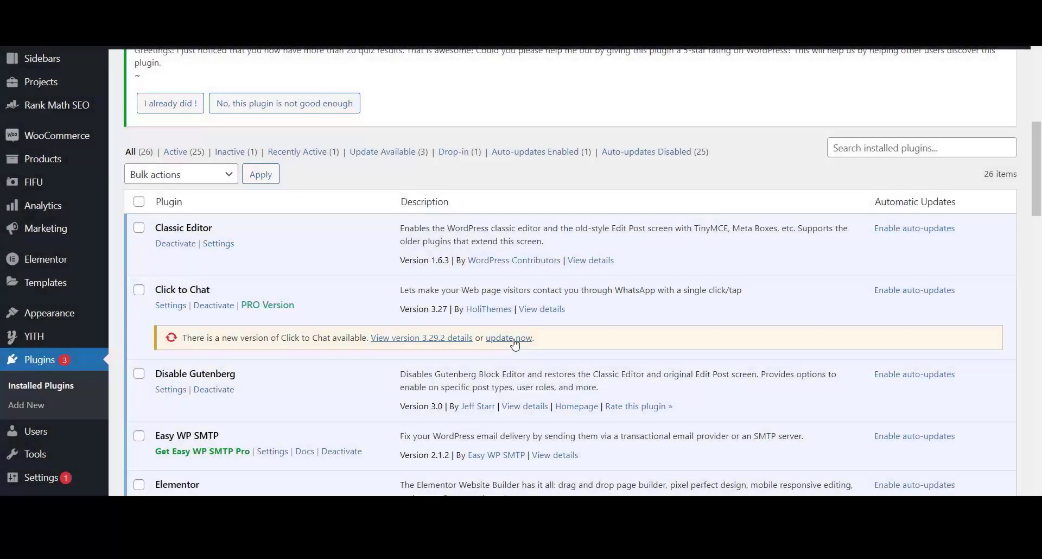
Step: Attempt the Click to Chat update and select its 'Update failed: Download failed. Unauthorized' message
click(510, 338)
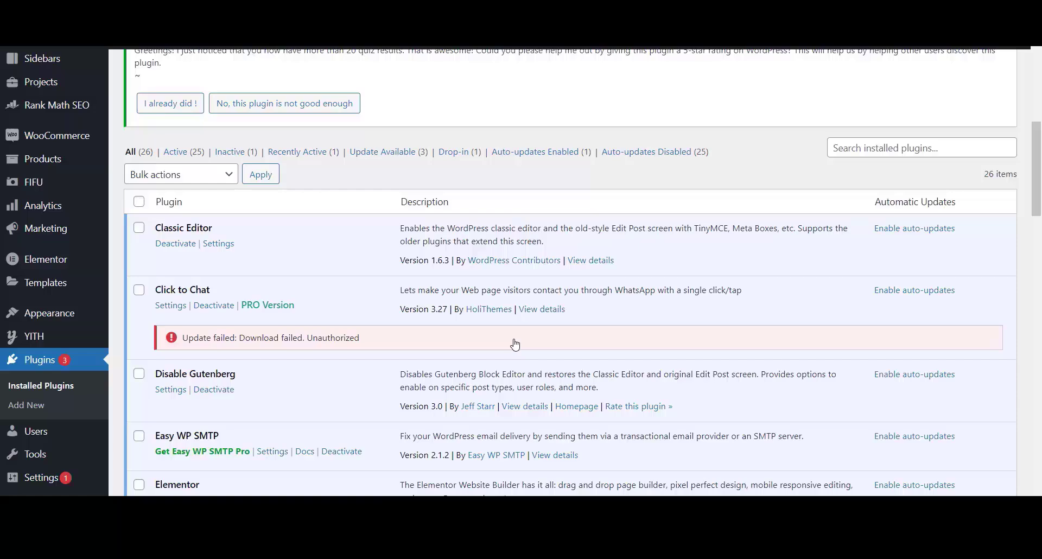
drag(367, 345, 152, 346)
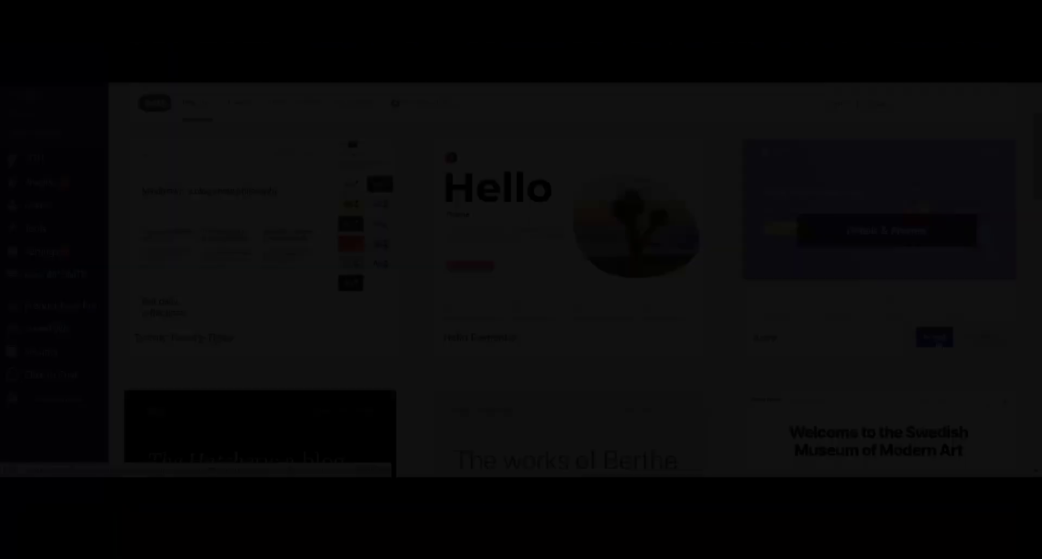
Step: Attempt to install the Astra theme and select the installation failure banner text
click(916, 337)
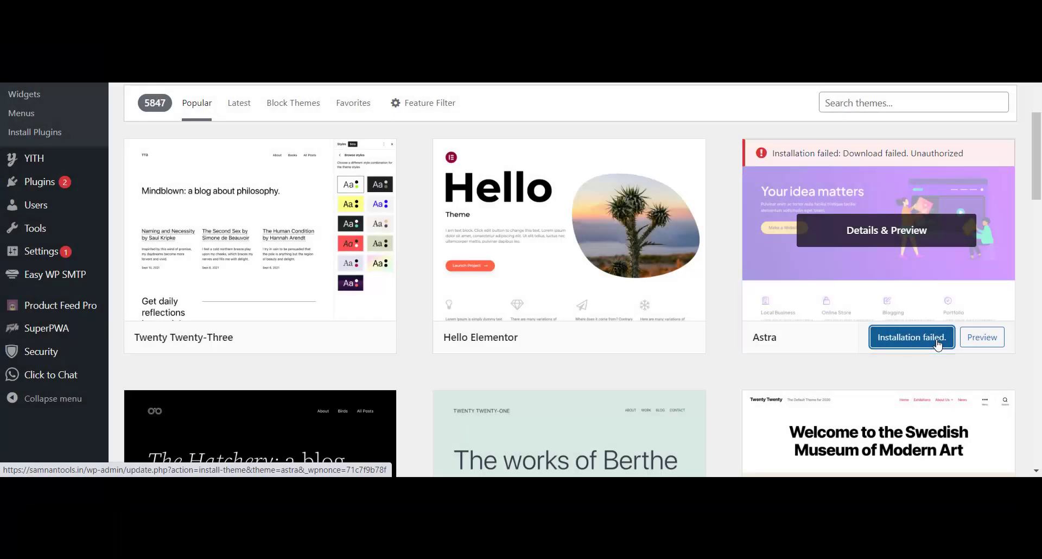
drag(976, 159, 784, 161)
drag(784, 161, 755, 162)
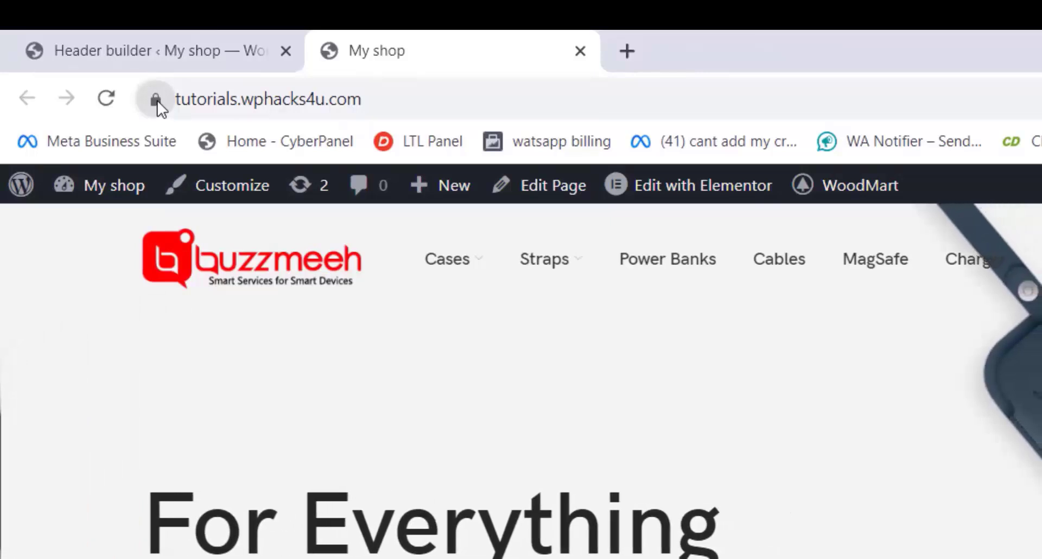
Step: Check the site's connection security info from the address-bar lock icon
click(155, 100)
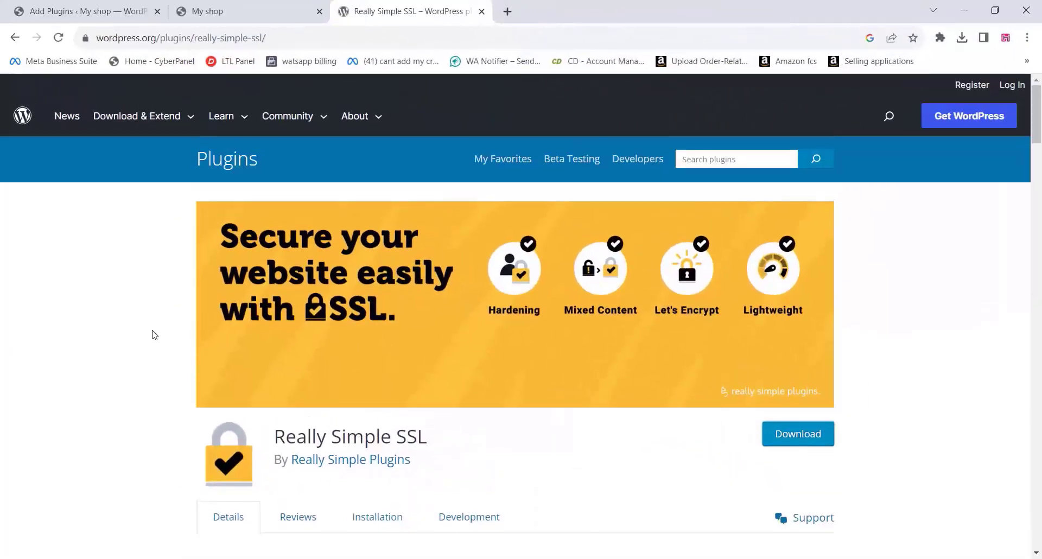
Step: Download really-simple-ssl.7.0.8.zip from the plugin page, confirming the duplicate download
click(101, 37)
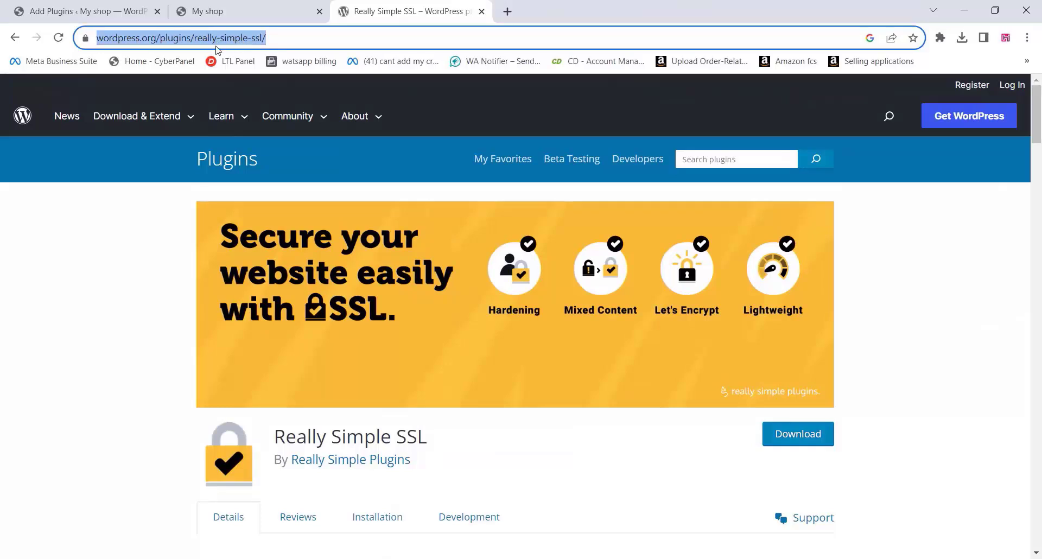
click(799, 435)
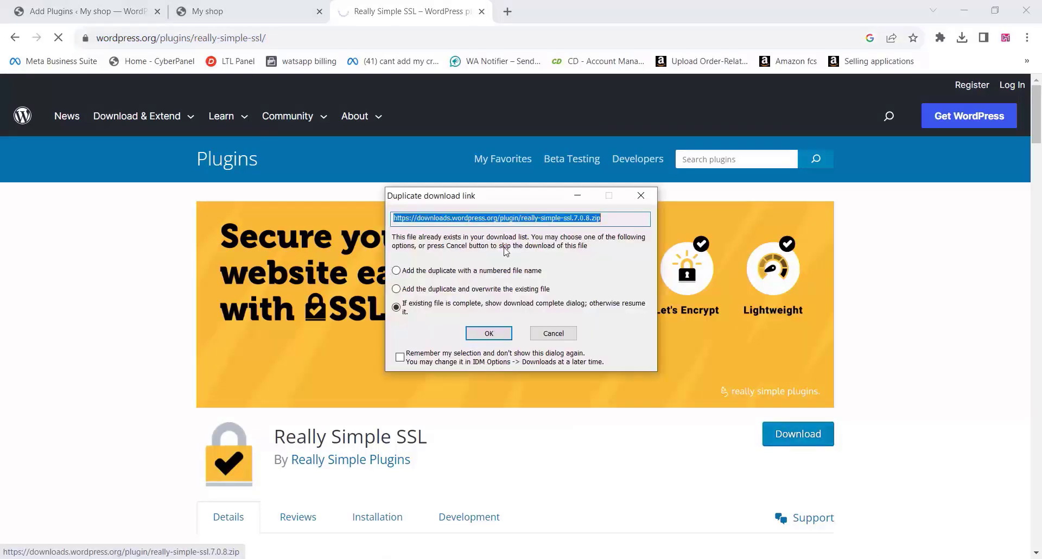
click(489, 333)
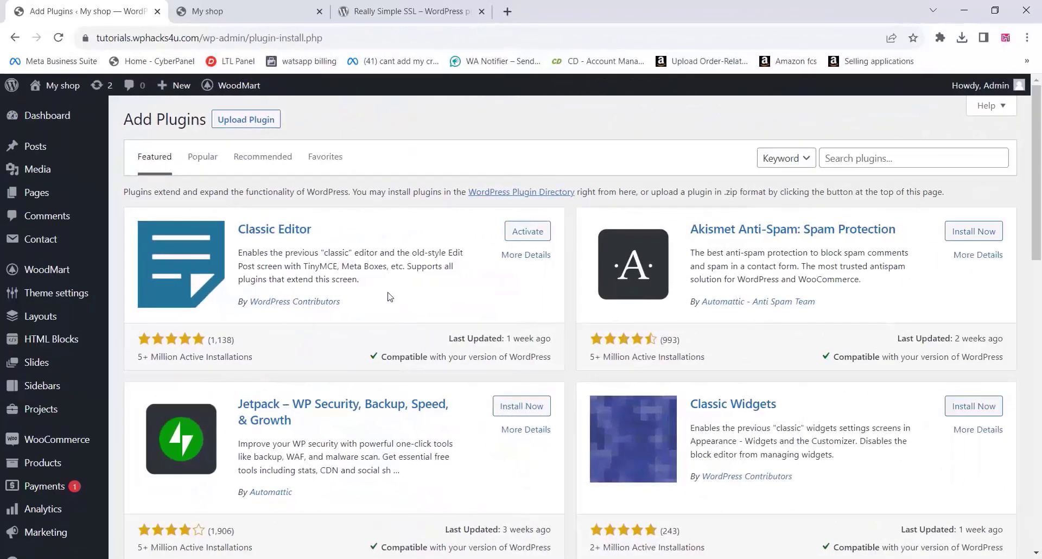
Step: Upload really-simple-ssl.7.0.8.zip as a plugin, install it and activate Really Simple SSL
click(246, 119)
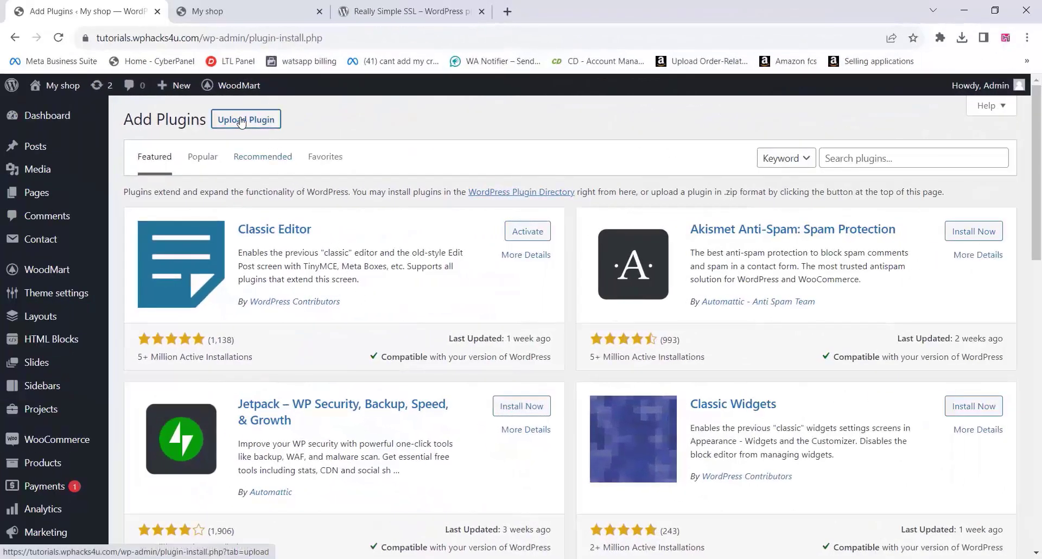
click(474, 242)
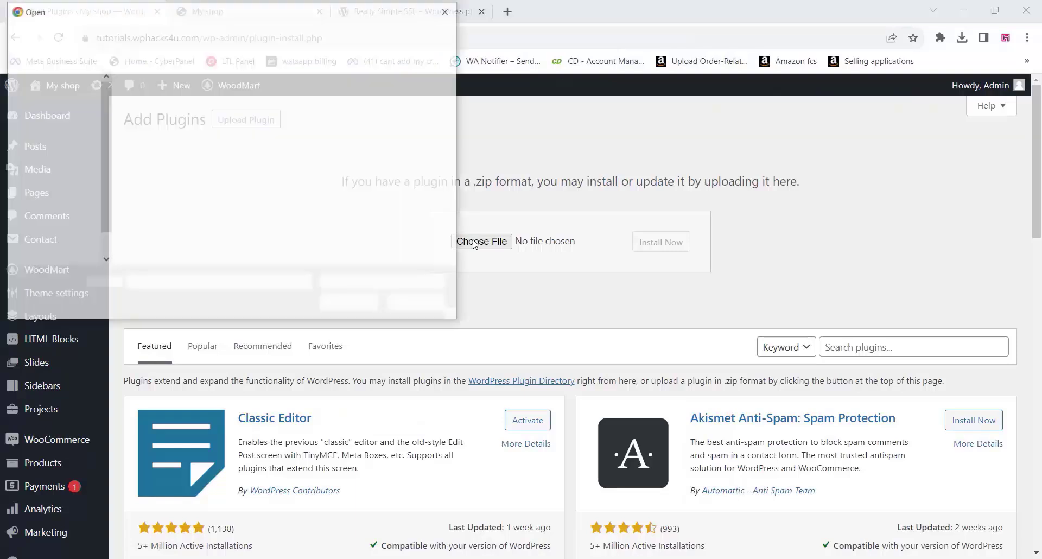
click(364, 305)
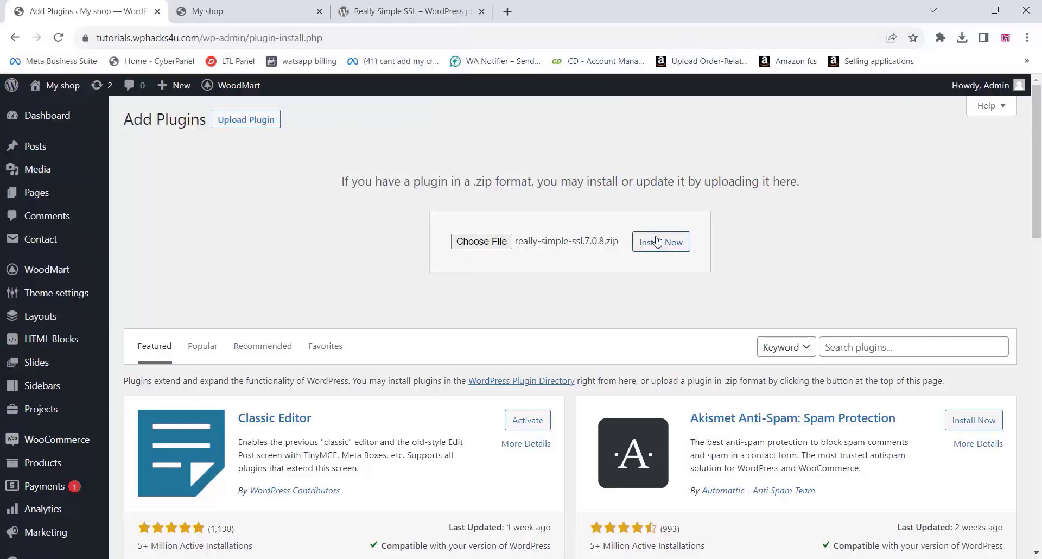
click(657, 241)
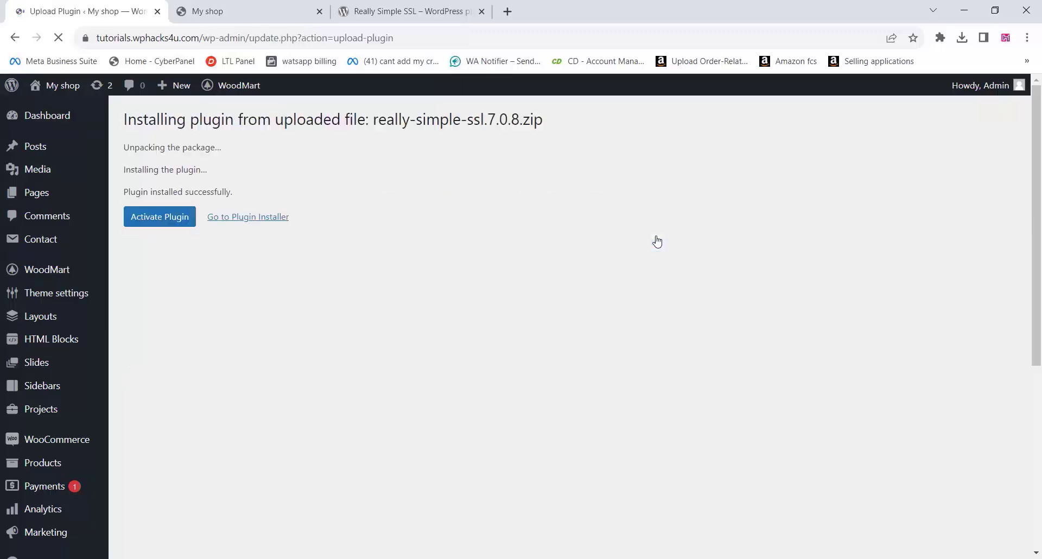
click(154, 218)
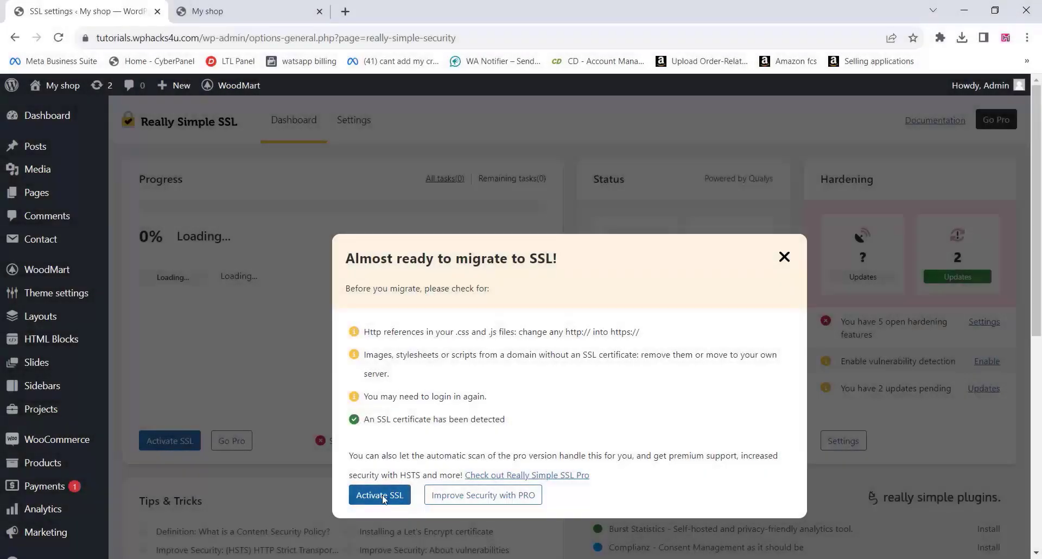
Step: Activate SSL in the Really Simple SSL popup and dismiss the summary message
click(382, 496)
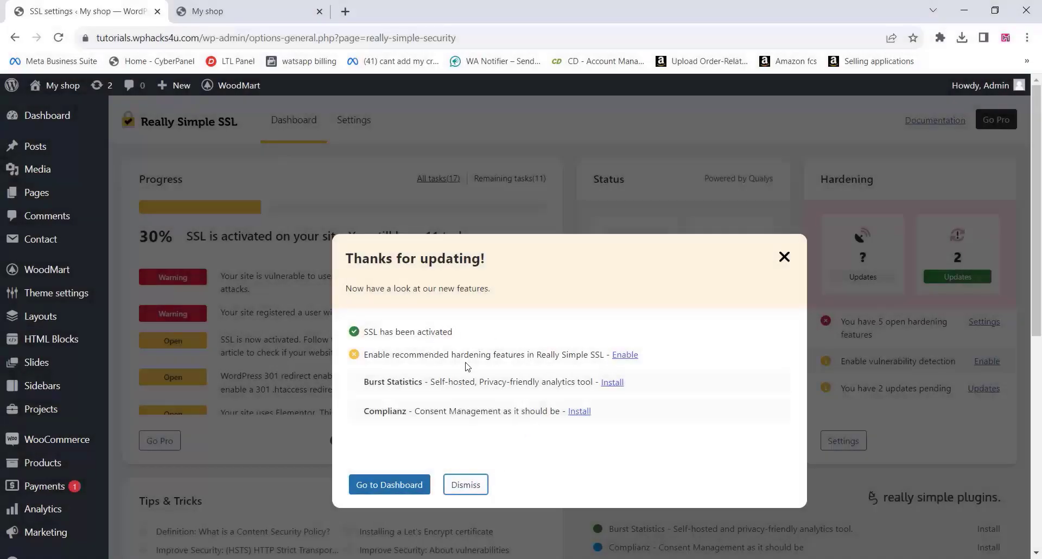
click(466, 486)
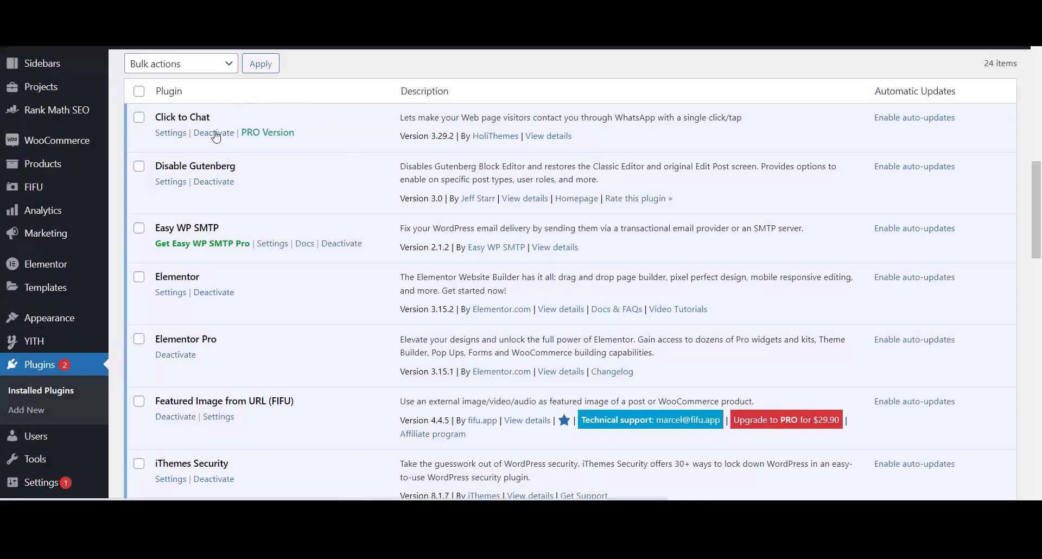
Step: Deactivate the Click to Chat plugin in the Installed Plugins list
click(216, 135)
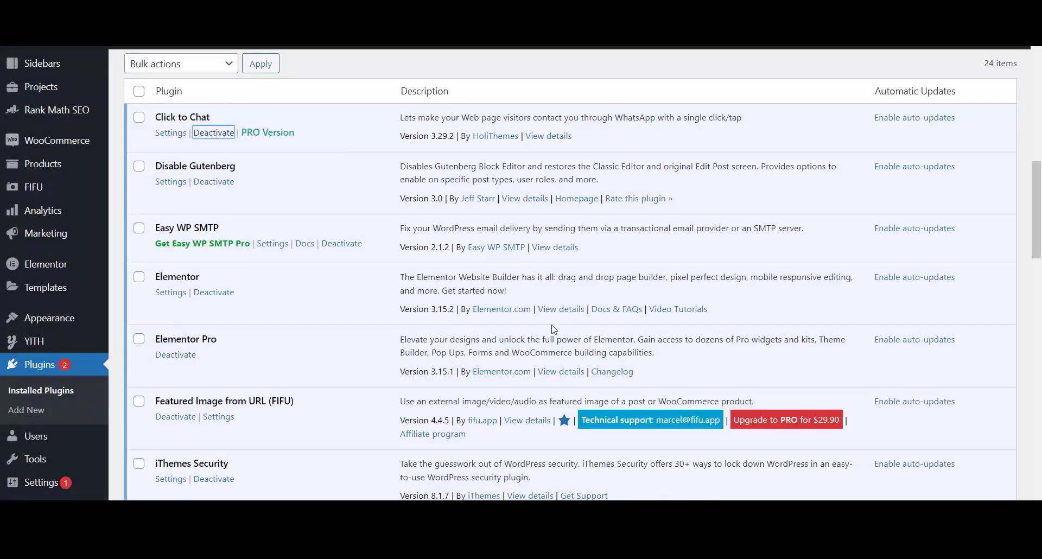
scroll(249, 283, down, 3)
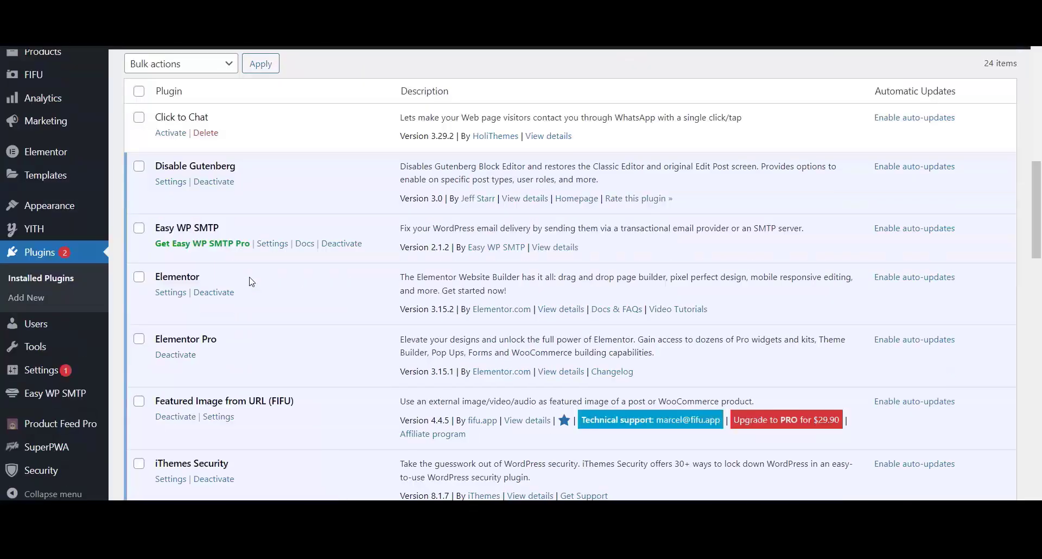
scroll(251, 281, up, 2)
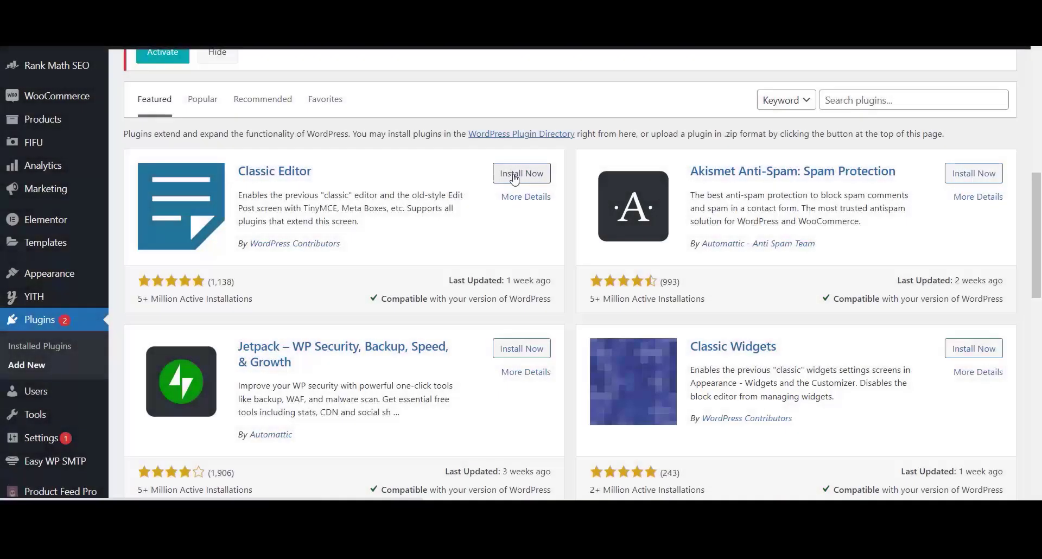
Step: Retry installing Classic Editor and highlight the 'Download failed. Unauthorized' error
click(514, 175)
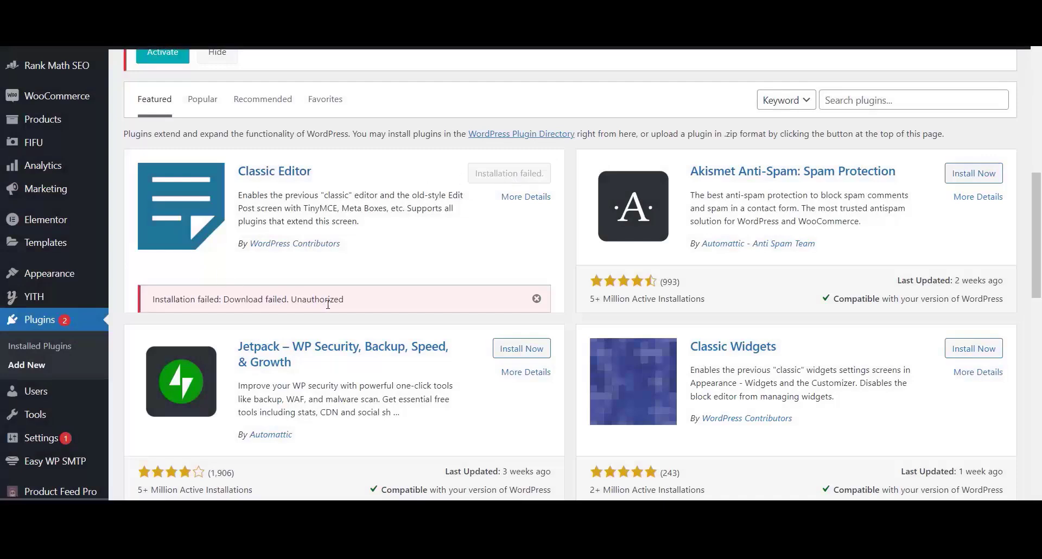
drag(350, 300, 136, 302)
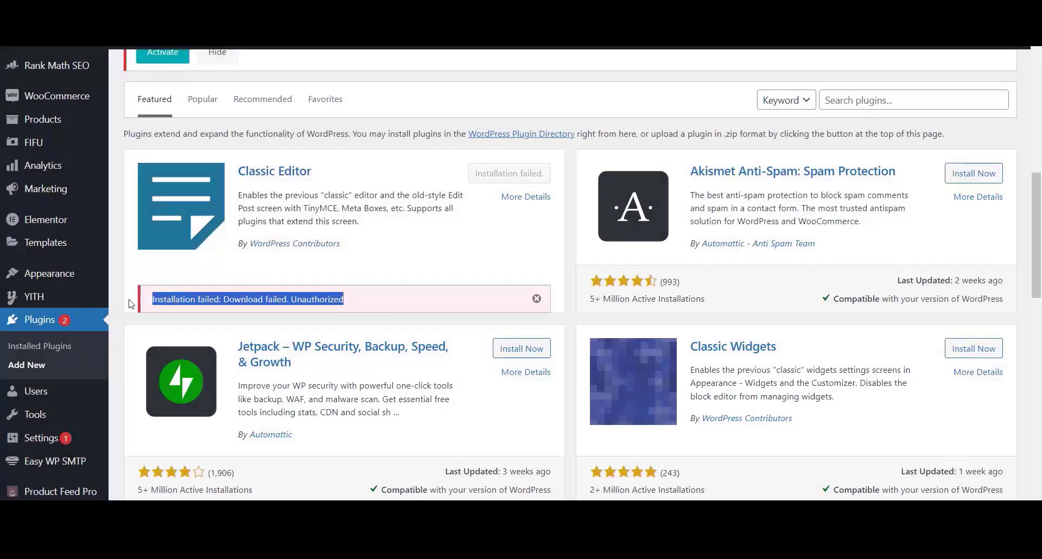
click(185, 299)
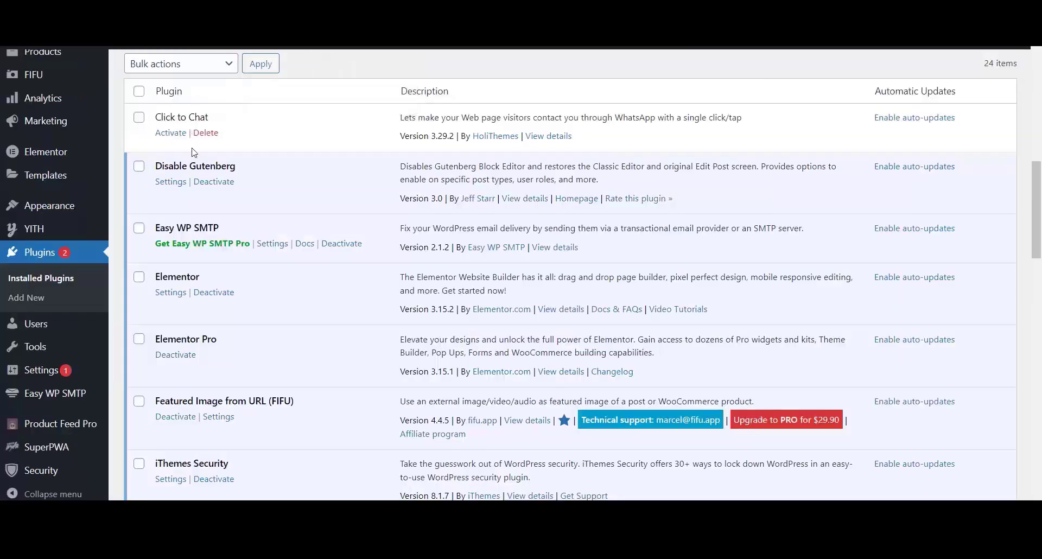
Step: Deactivate Elementor Pro, then install and activate Classic Editor, confirming it in the plugins list
click(173, 355)
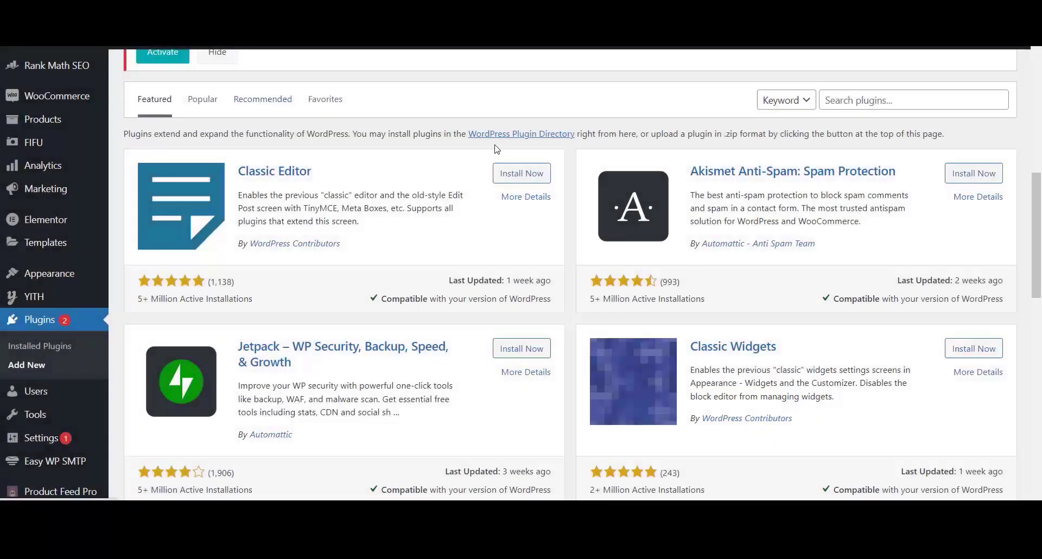
click(528, 179)
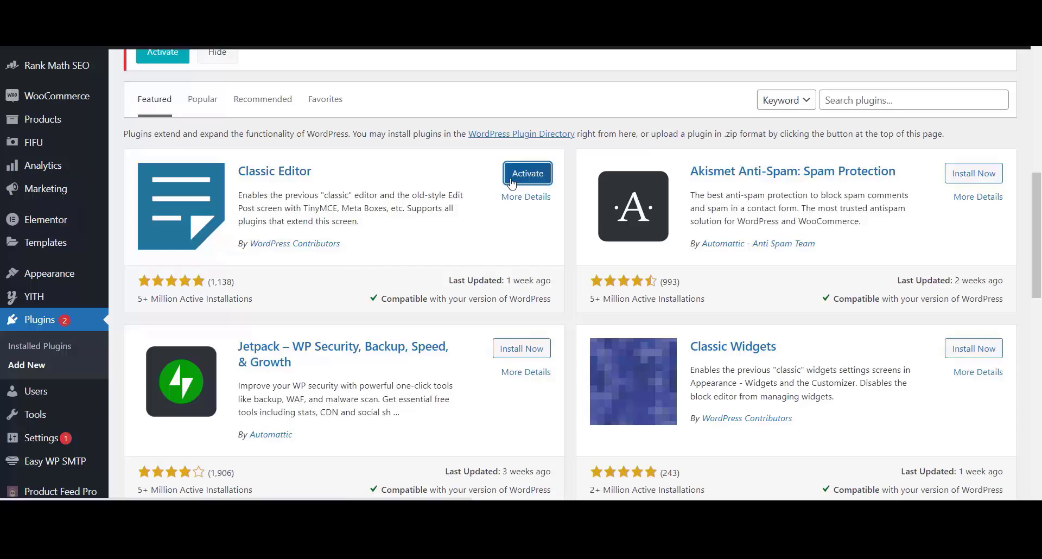
click(522, 174)
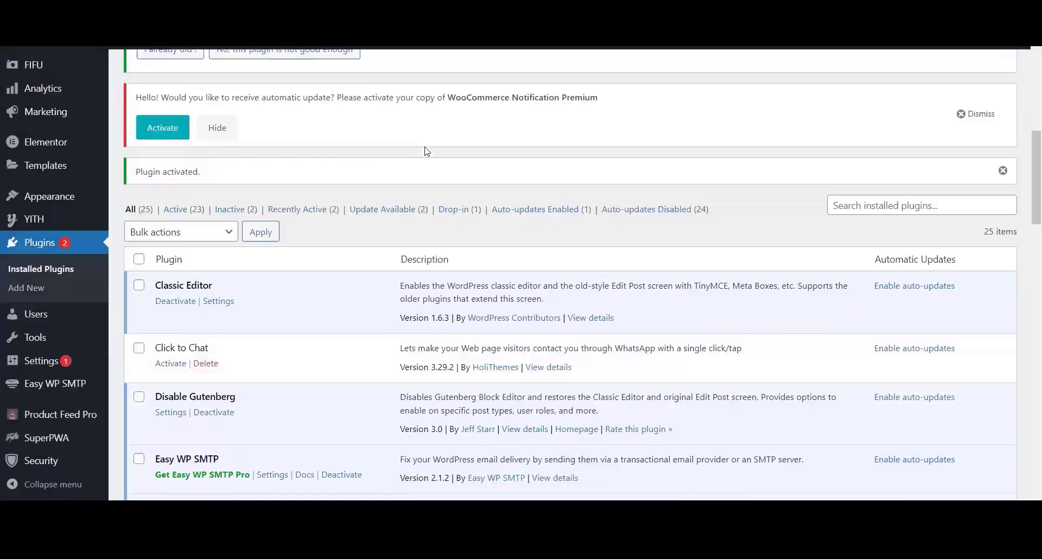
scroll(427, 152, down, 3)
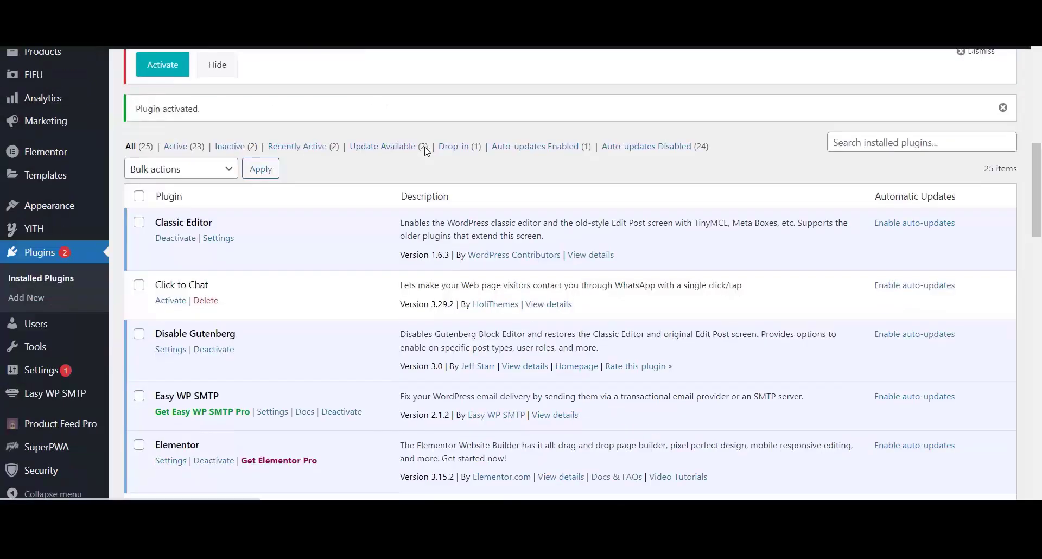
scroll(383, 156, down, 2)
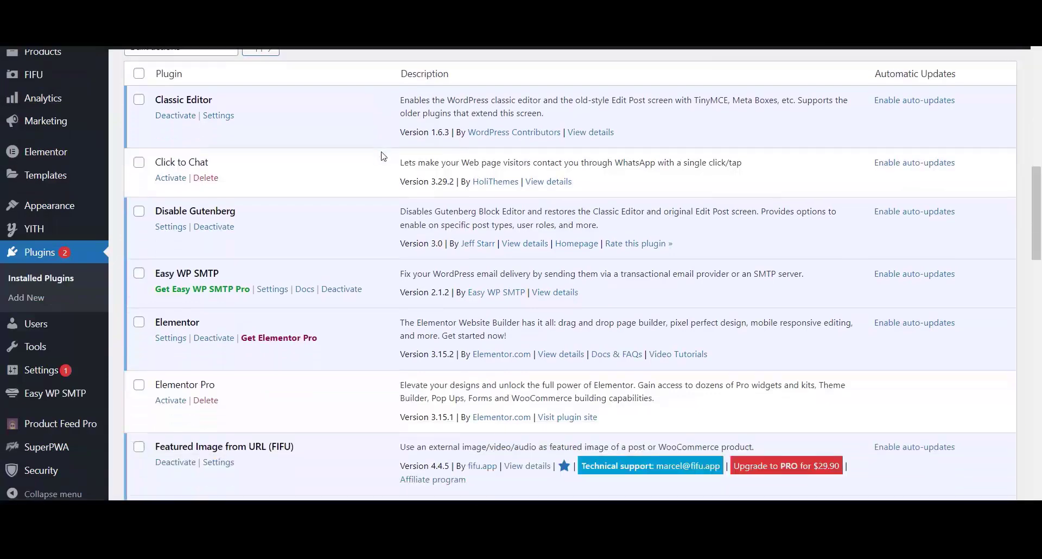
scroll(373, 150, up, 2)
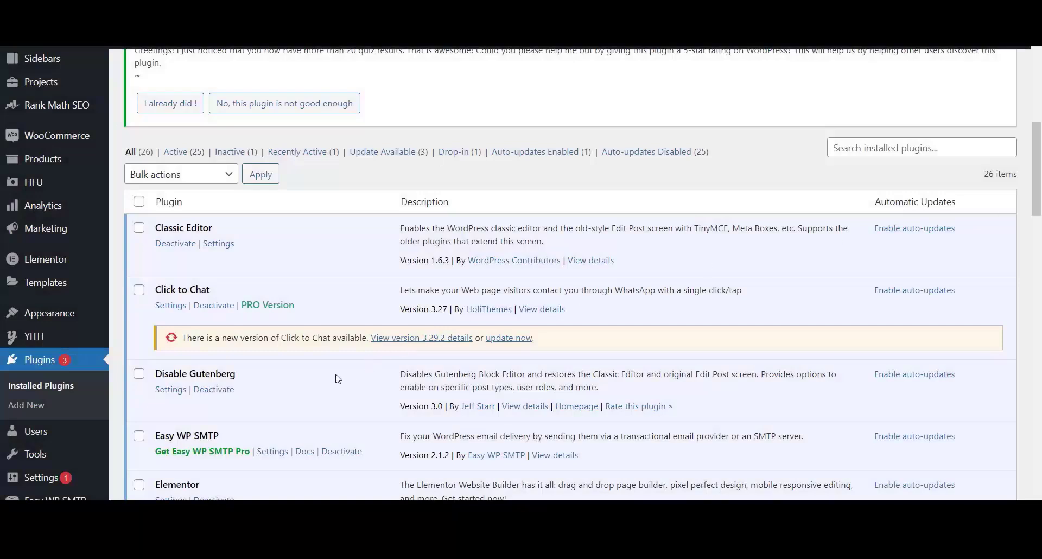
Step: Attempt the Click to Chat update and highlight its 'Download failed. Unauthorized' error
click(512, 338)
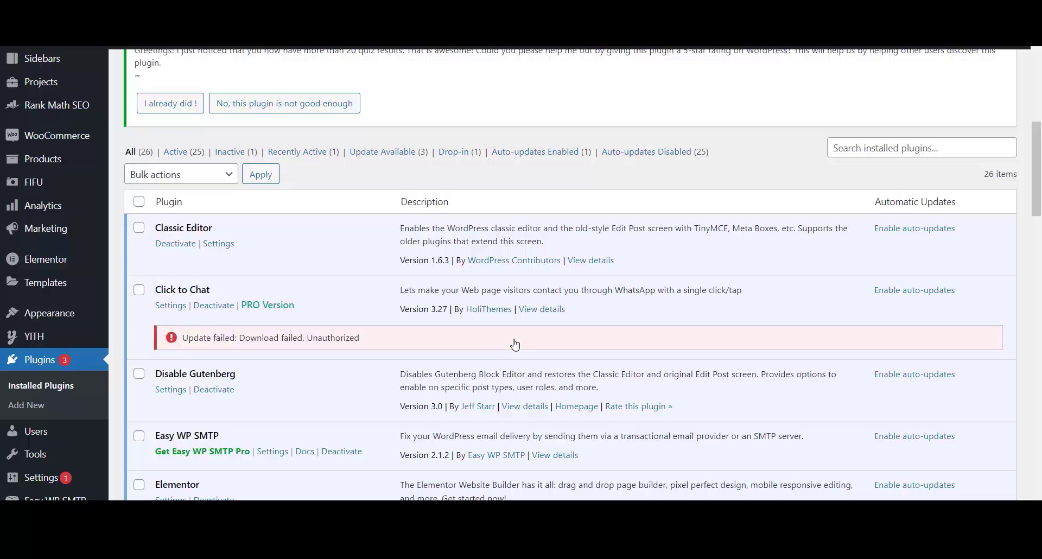
drag(369, 347, 151, 347)
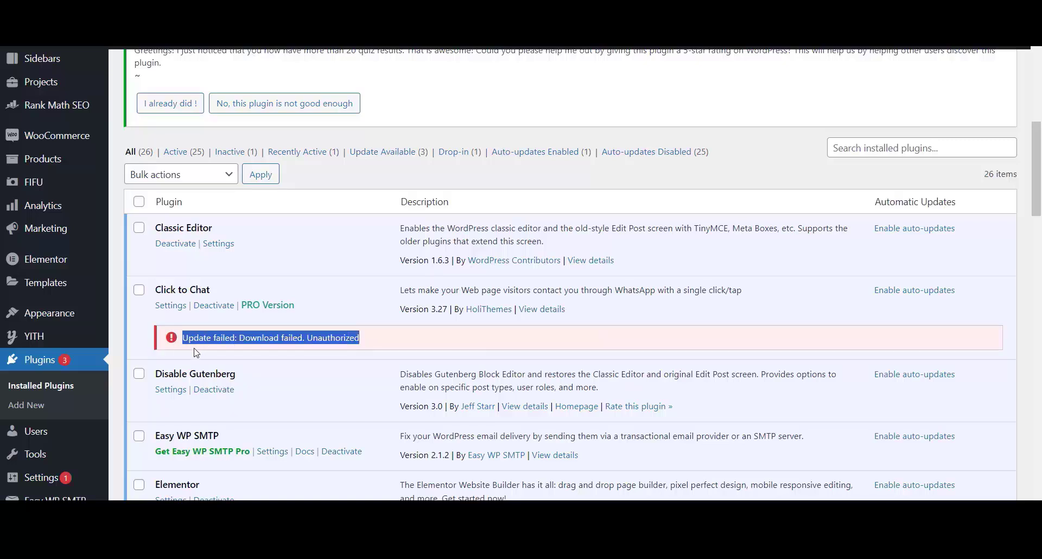
scroll(172, 376, down, 2)
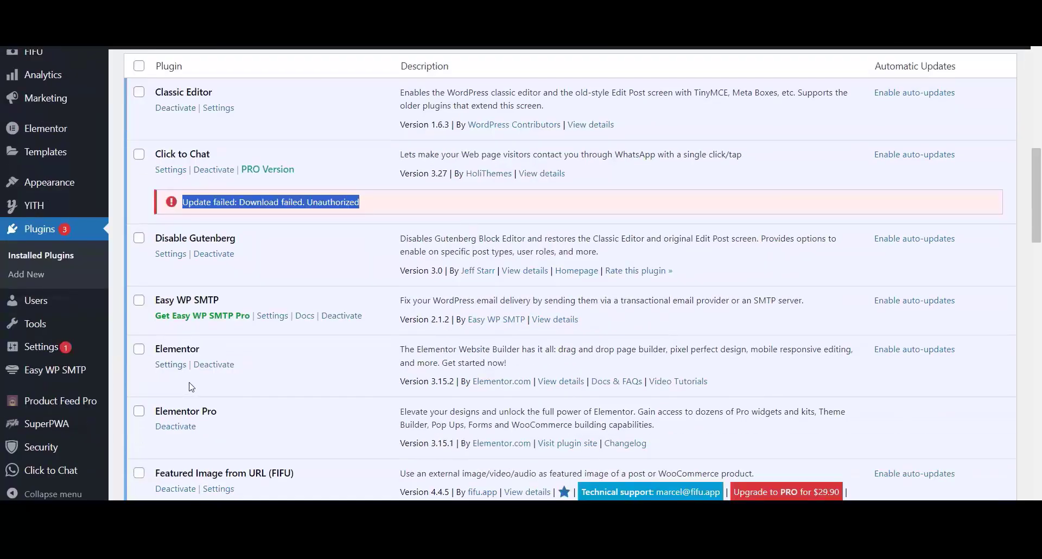
Step: Deactivate Elementor Pro and retry the Click to Chat update to version 3.29.2
click(270, 425)
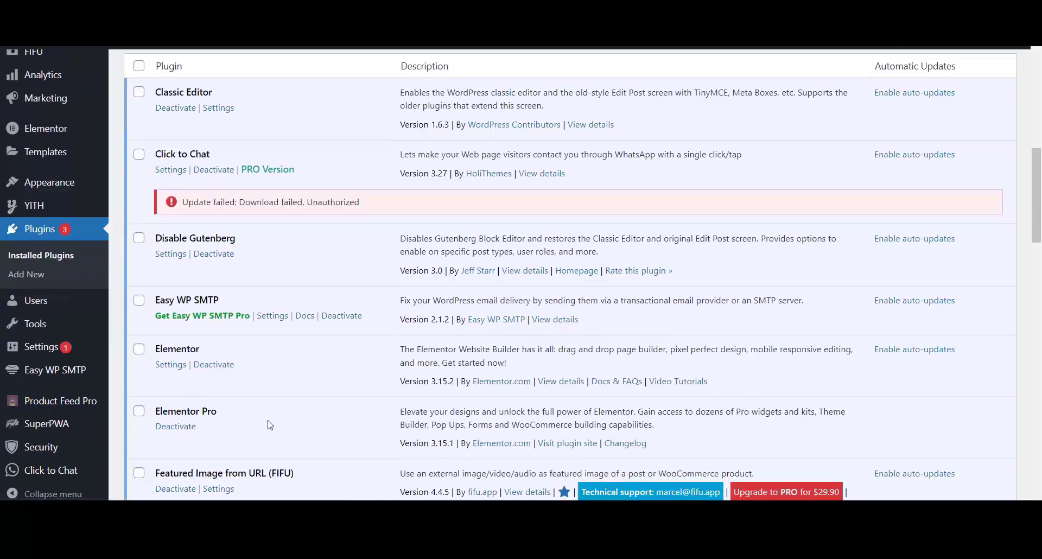
click(177, 428)
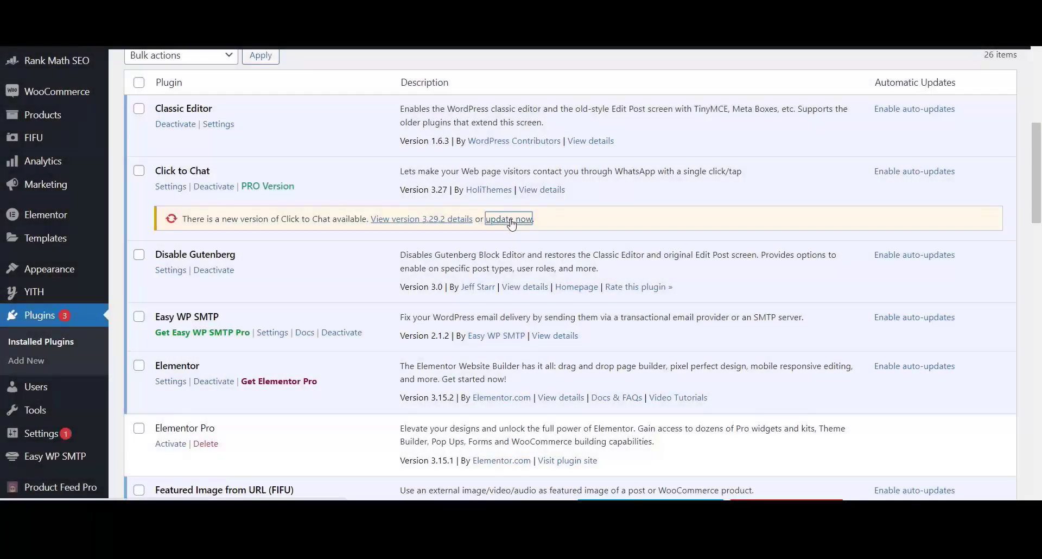
click(508, 218)
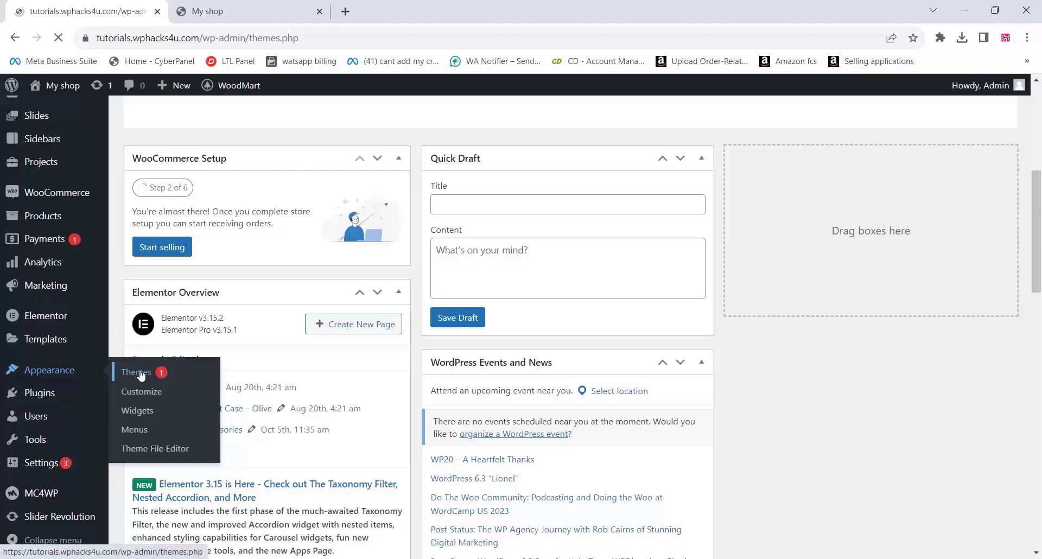
Step: Go to Appearance > Themes to list the six installed themes
click(138, 372)
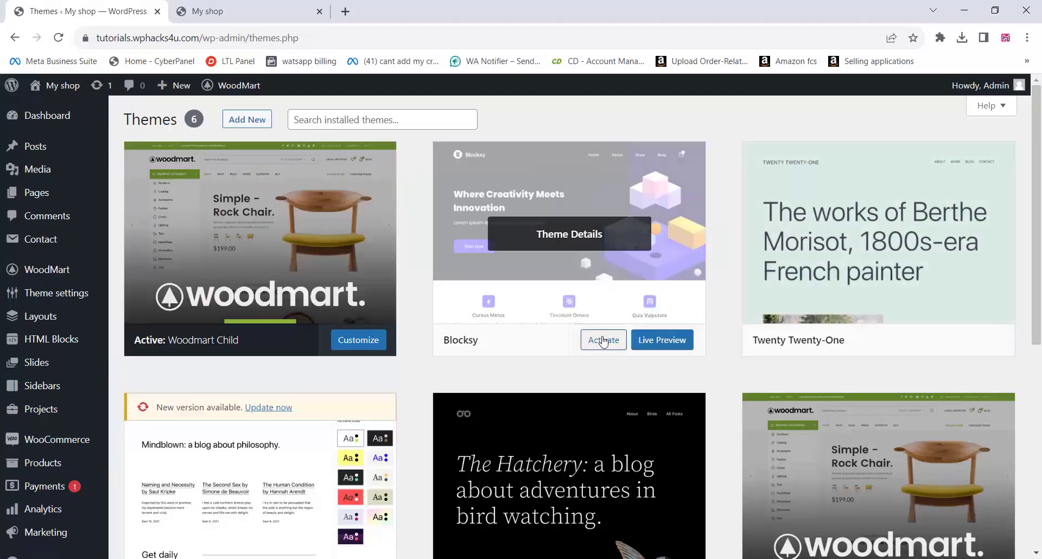
Step: Activate the Blocksy theme in place of Woodmart Child
click(603, 340)
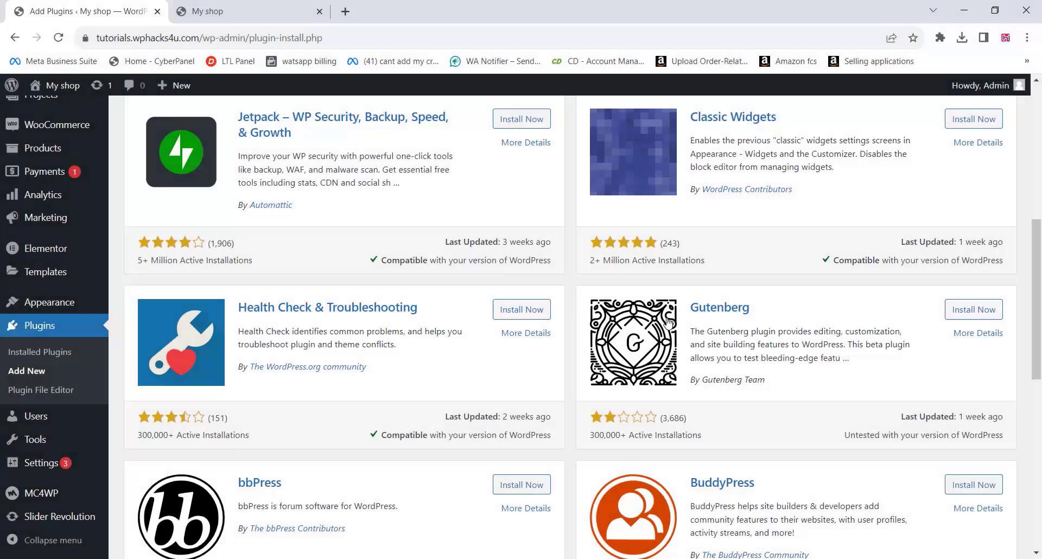
Step: Start installing the Jetpack plugin from Add Plugins
click(520, 123)
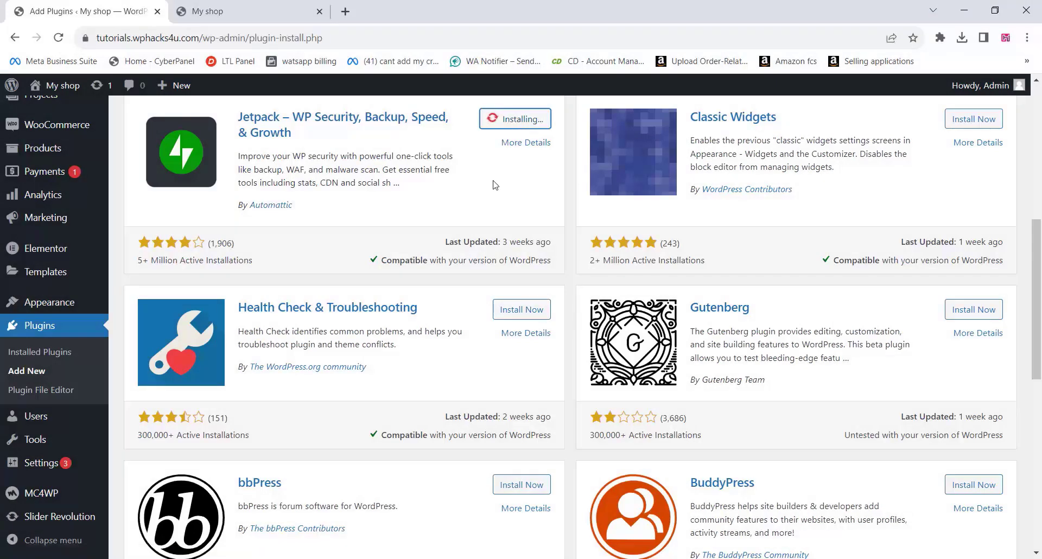